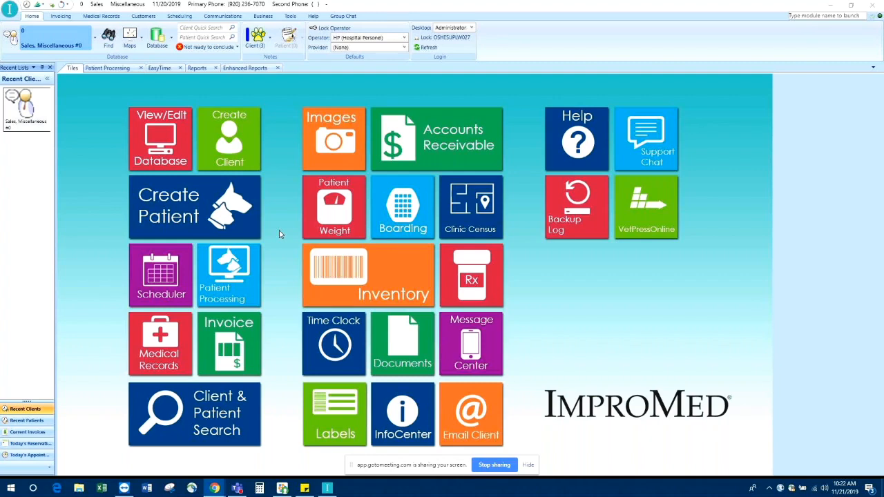
# Step: Open the Price Listing report under Setup Products Reports for printing and set it to print by Categories, Product Name
pyautogui.click(264, 18)
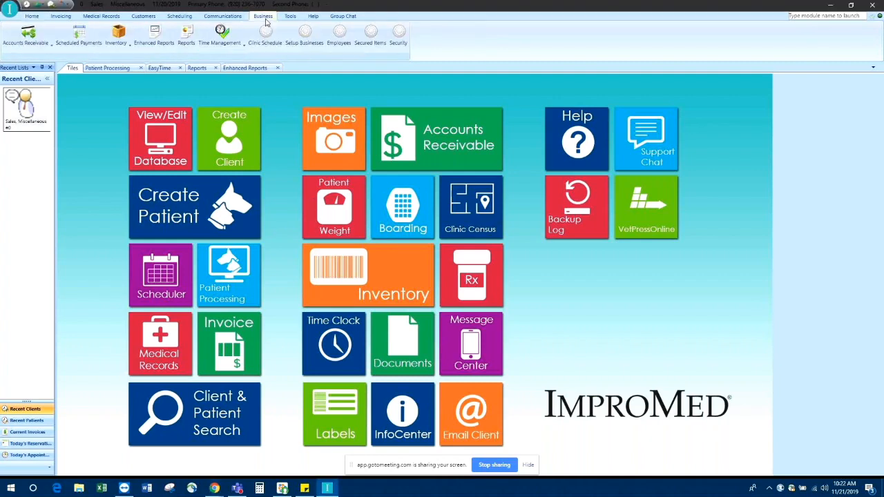
pyautogui.click(197, 69)
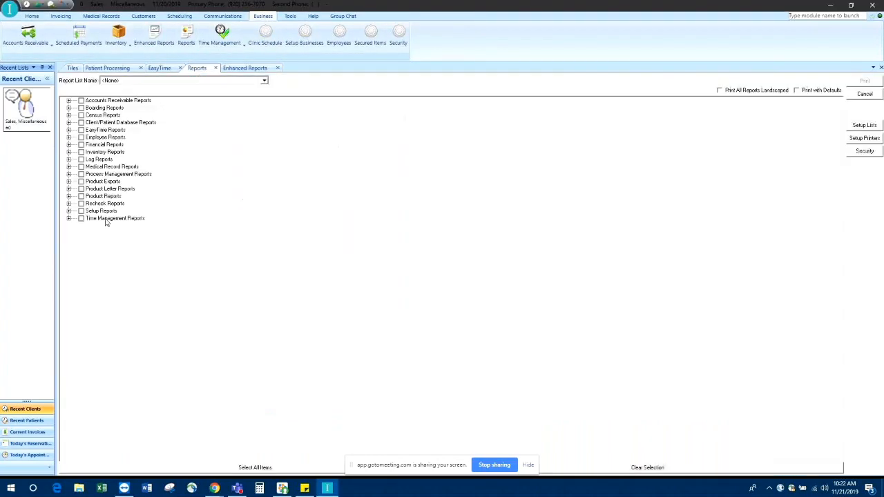
pyautogui.click(70, 211)
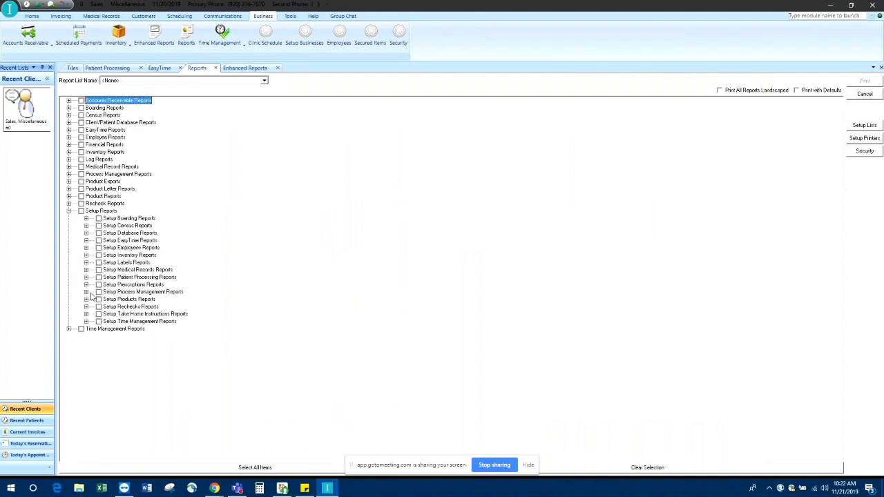
pyautogui.click(86, 299)
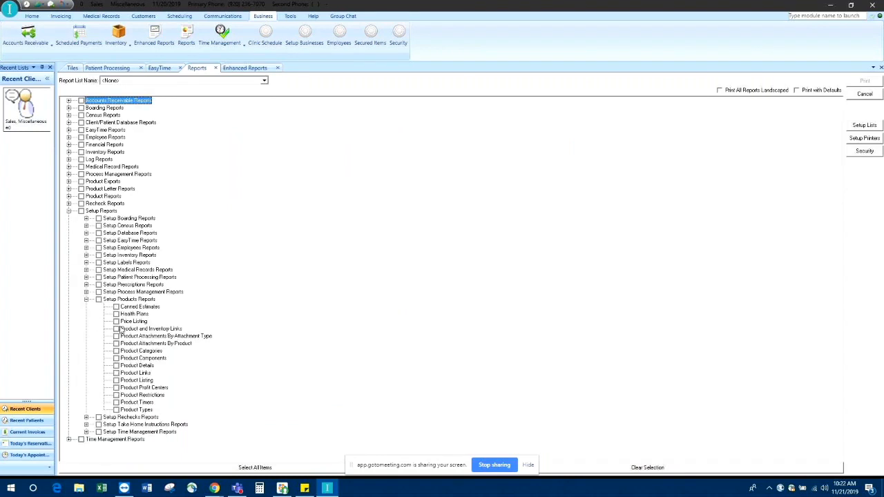
pyautogui.click(116, 322)
pyautogui.click(865, 83)
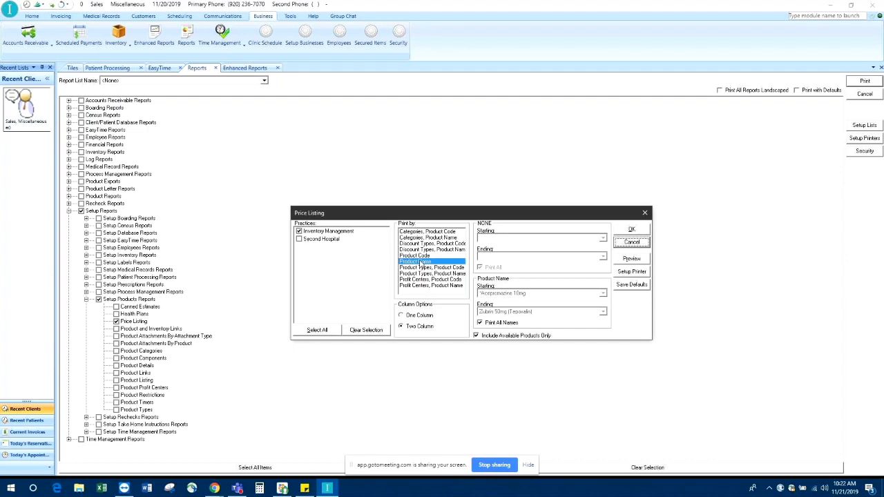
pyautogui.click(429, 238)
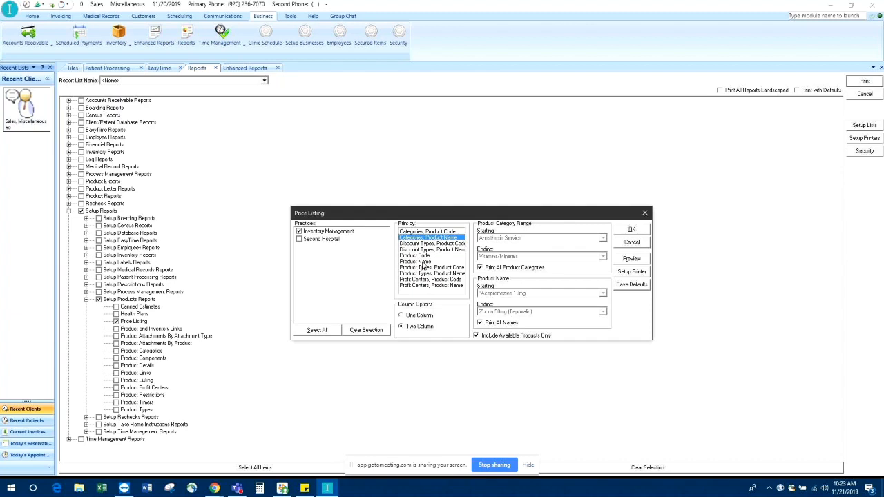
pyautogui.click(639, 258)
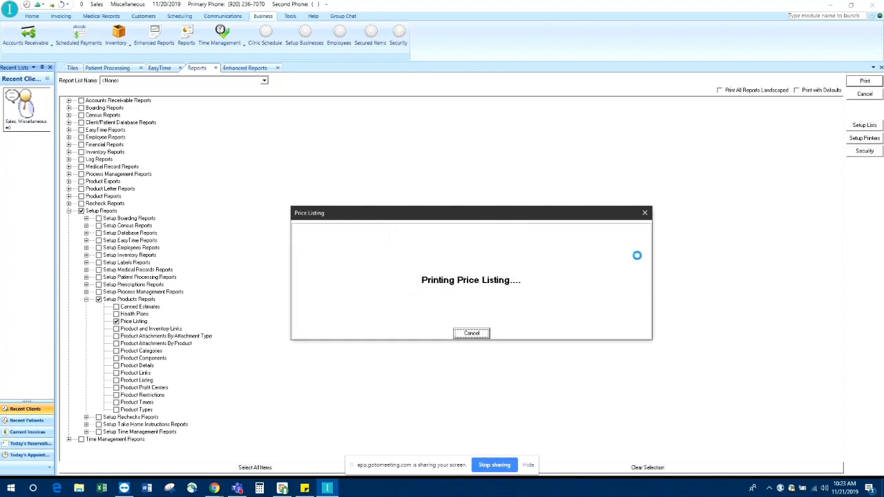
pyautogui.click(528, 466)
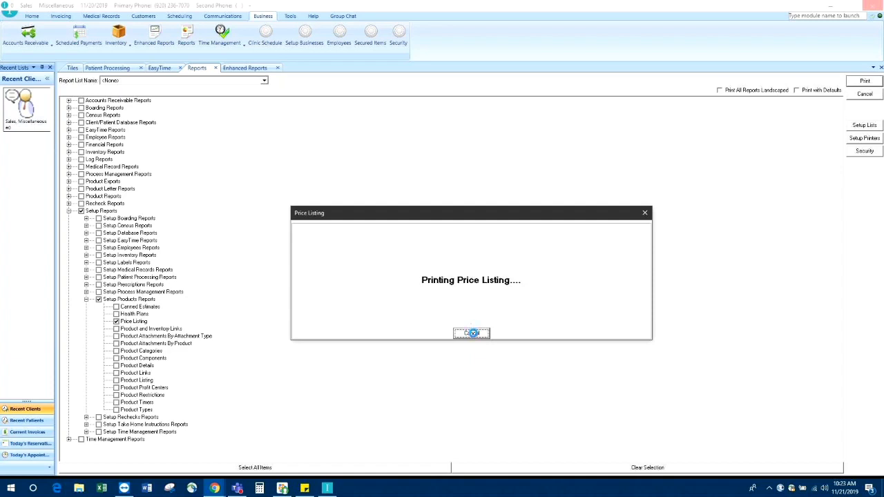
pyautogui.click(471, 334)
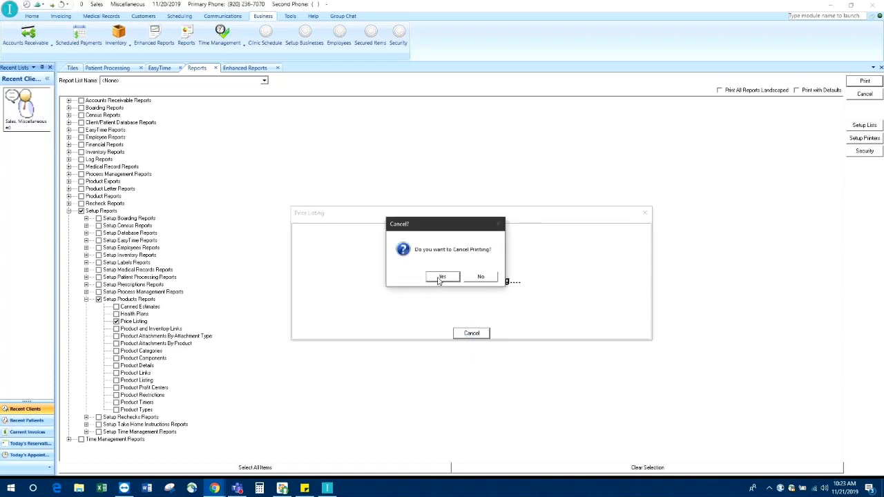
pyautogui.click(442, 277)
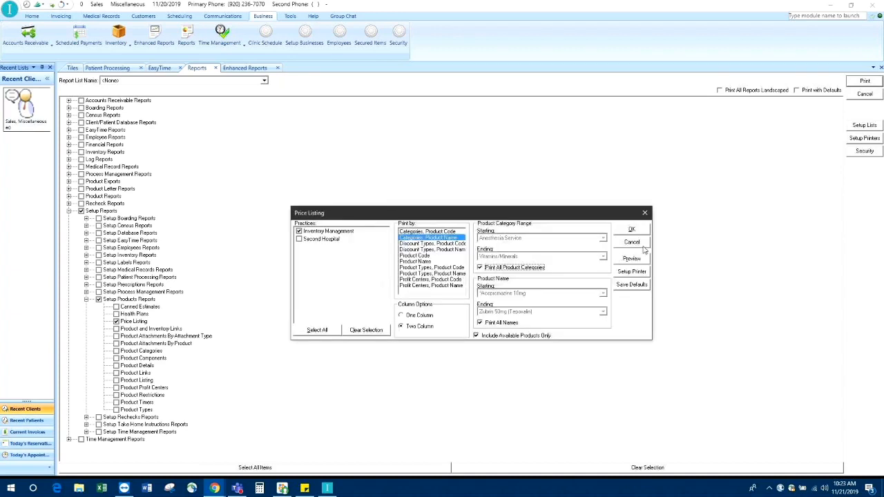
# Step: Turn off printing all product categories and set the range's ending category to Anesthesia Services
pyautogui.click(497, 267)
pyautogui.click(603, 258)
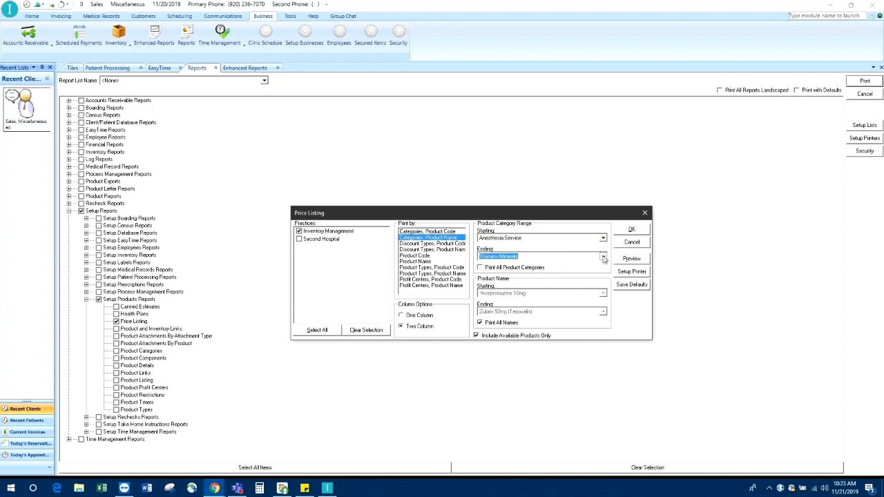
pyautogui.click(603, 257)
pyautogui.scroll(10, 508, 295)
pyautogui.scroll(3, 509, 295)
pyautogui.click(508, 292)
pyautogui.click(605, 257)
pyautogui.scroll(2, 509, 276)
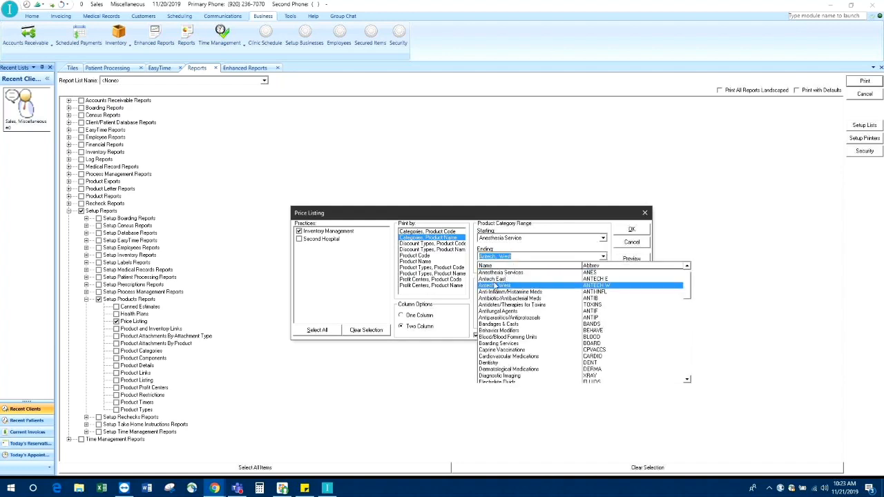
pyautogui.click(504, 276)
# Step: Preview the Price Listing report, then close the preview and leave the report options
pyautogui.click(632, 259)
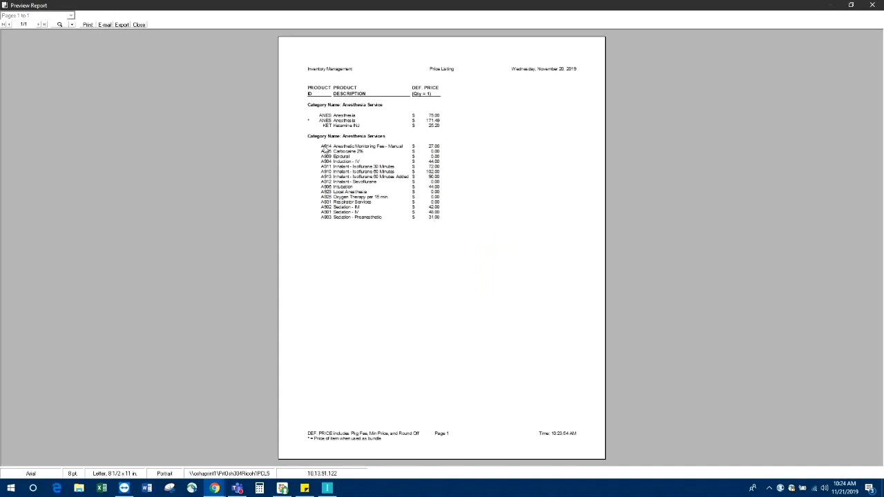
pyautogui.click(139, 25)
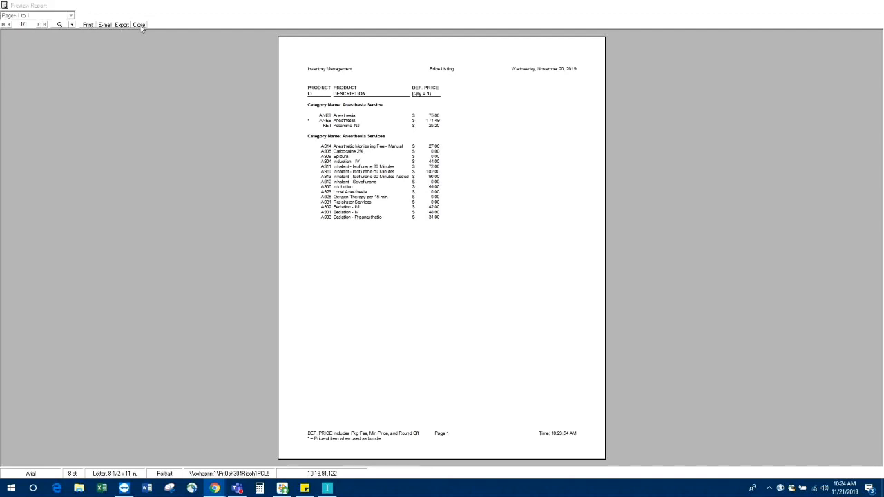
pyautogui.click(631, 243)
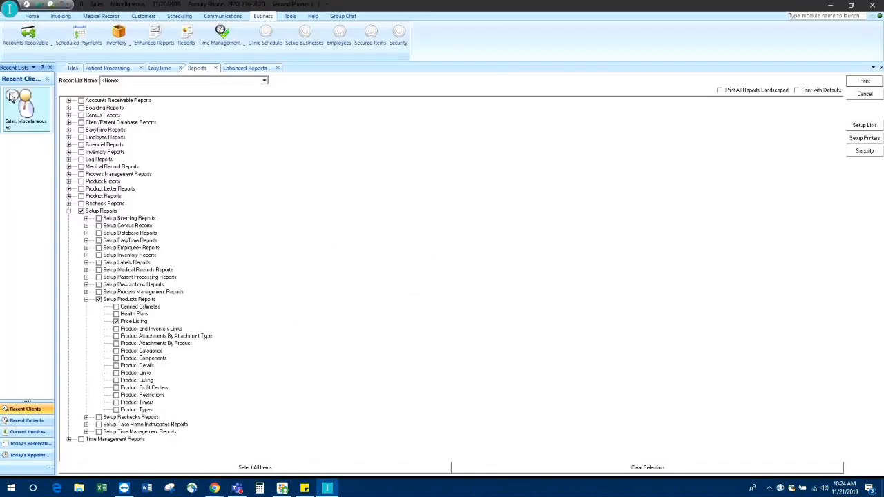
# Step: Open the Product Spreadsheet from the product setup options
pyautogui.click(10, 13)
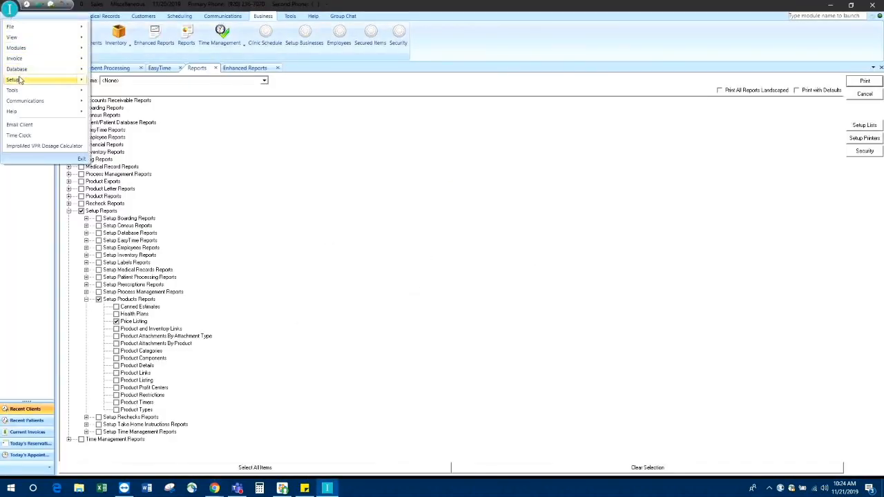
pyautogui.moveTo(41, 79)
pyautogui.moveTo(145, 246)
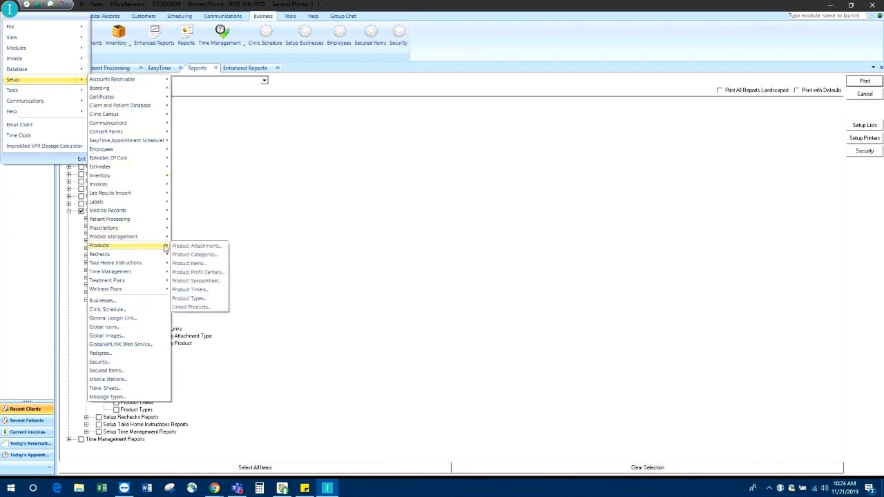
pyautogui.click(214, 281)
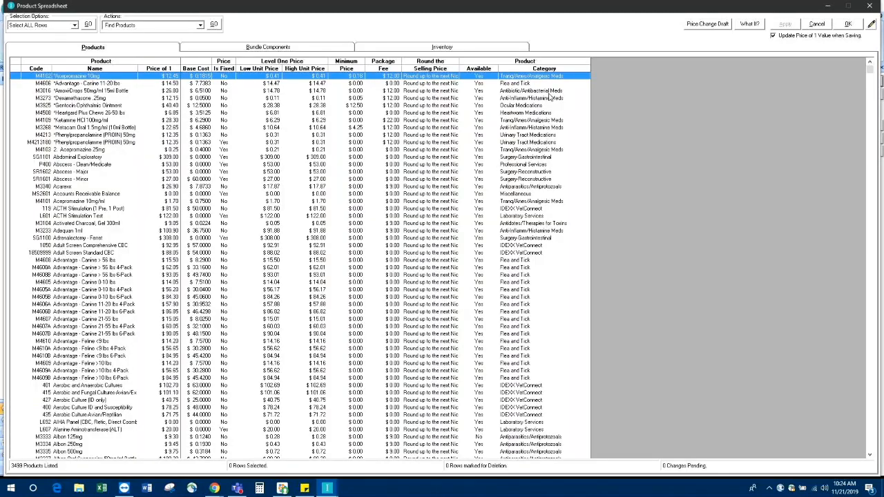
# Step: Review which columns are available and visible in the Product Spreadsheet's user settings
pyautogui.click(872, 24)
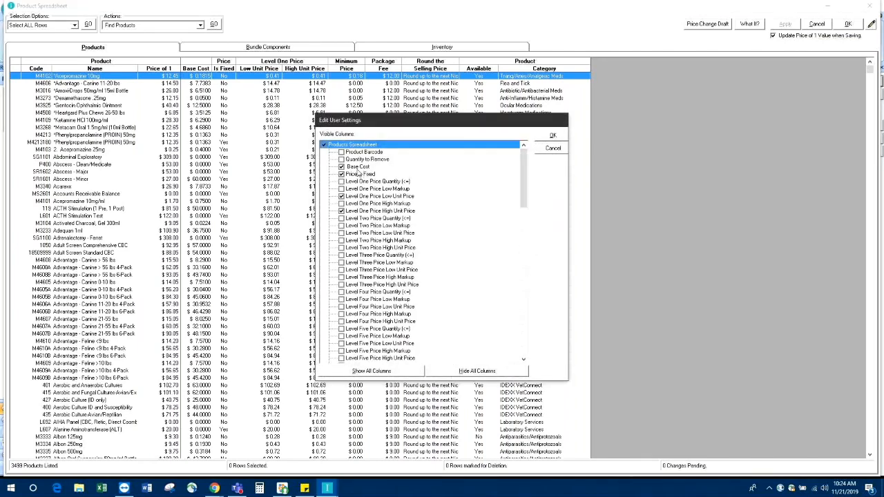
pyautogui.moveTo(522, 186); pyautogui.dragTo(506, 172)
pyautogui.click(552, 136)
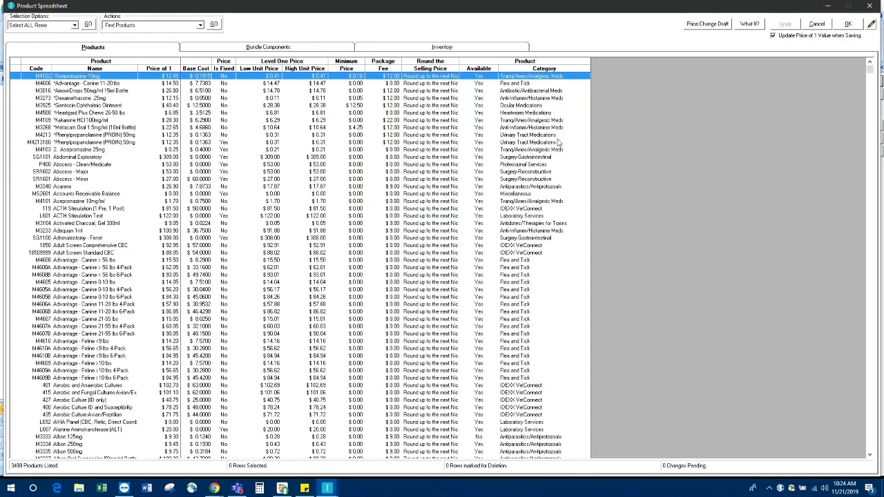
# Step: Sort the products by category and mark all Anesthesia Service and Anesthesia Services rows as selected using Select Highlighted Rows
pyautogui.click(544, 68)
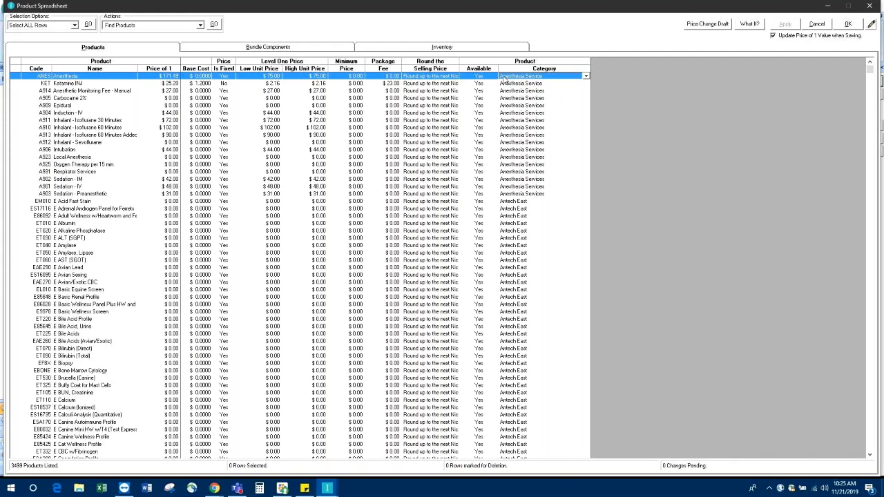
pyautogui.moveTo(504, 78); pyautogui.dragTo(506, 198)
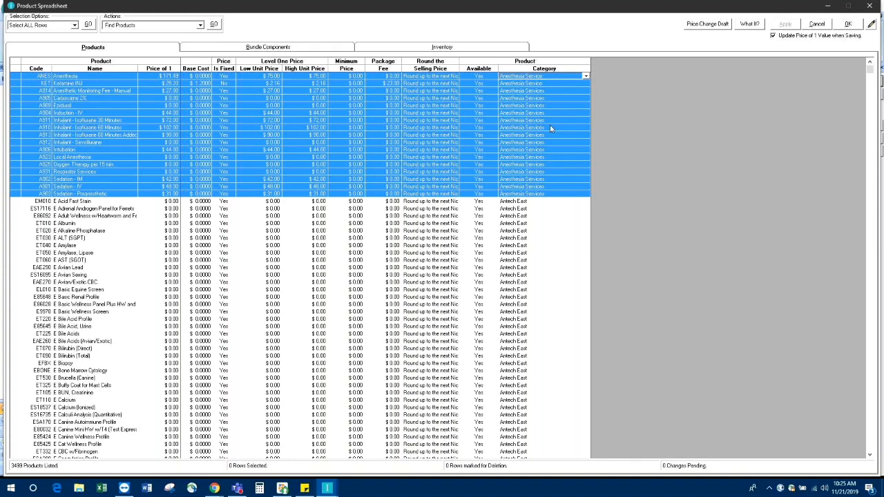
pyautogui.click(23, 25)
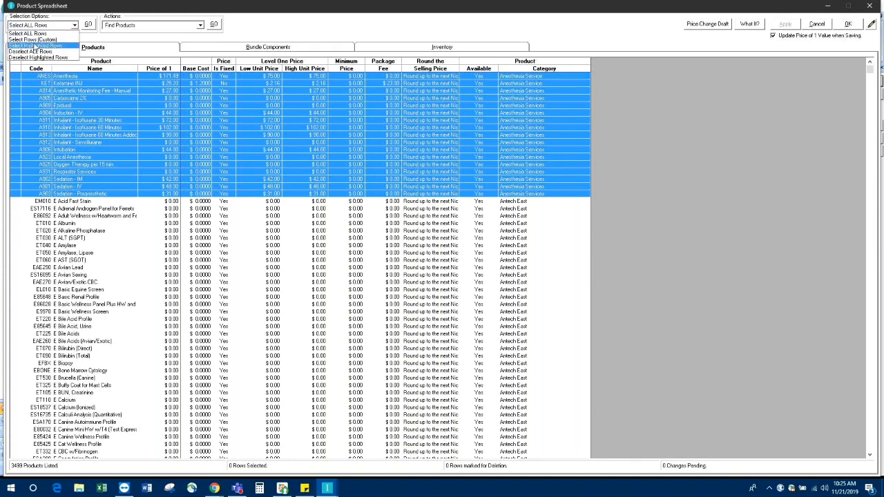
pyautogui.click(38, 45)
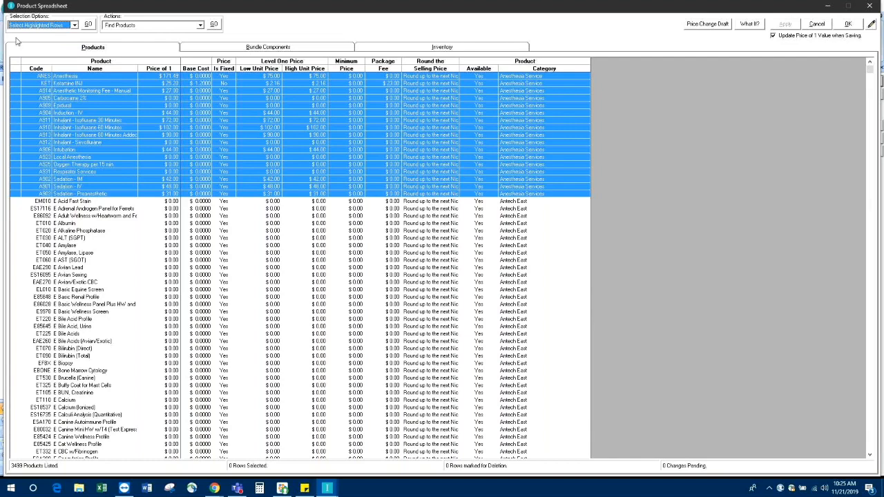
pyautogui.click(88, 25)
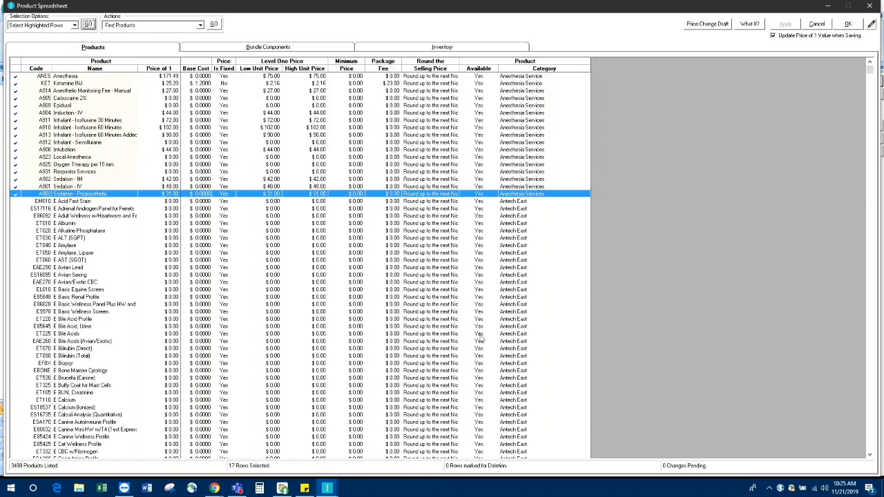
# Step: Add the Antech, West rows from W Hyperthyroid Panel through W Standard Avian Profile to the selection
pyautogui.scroll(-19, 481, 333)
pyautogui.scroll(-20, 481, 339)
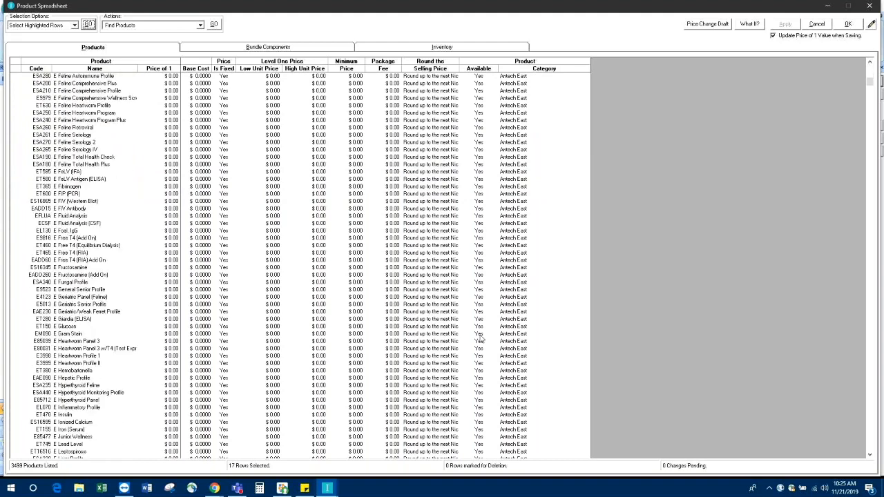
pyautogui.scroll(-14, 481, 338)
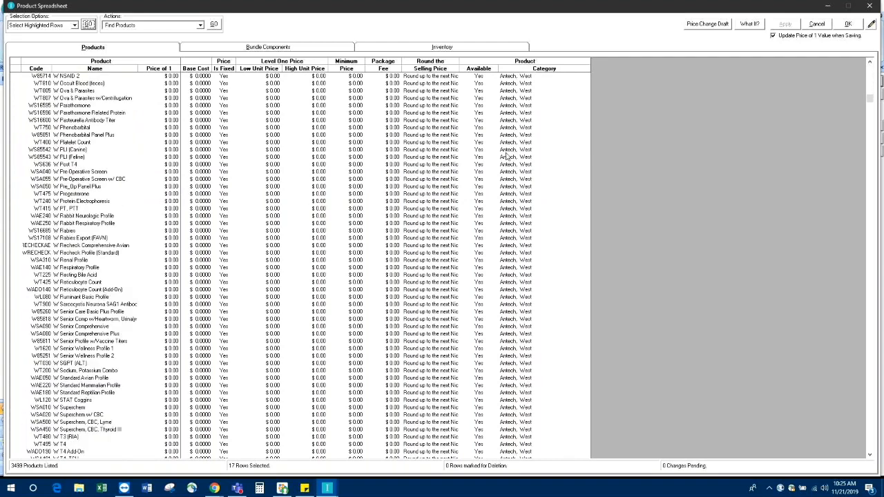
pyautogui.scroll(7, 510, 120)
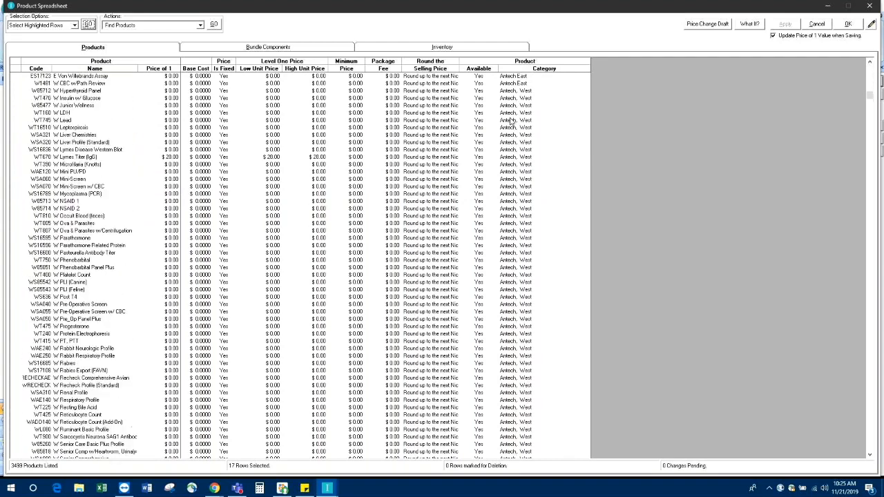
pyautogui.moveTo(522, 215); pyautogui.dragTo(521, 381)
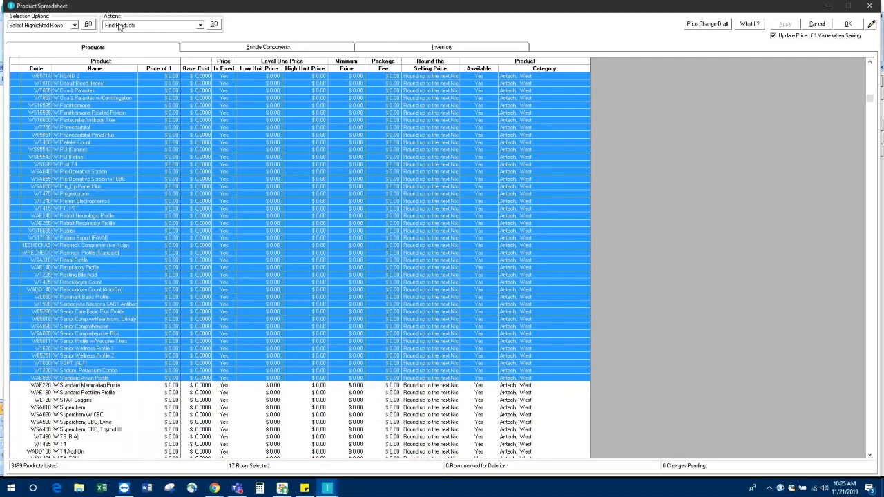
pyautogui.click(88, 24)
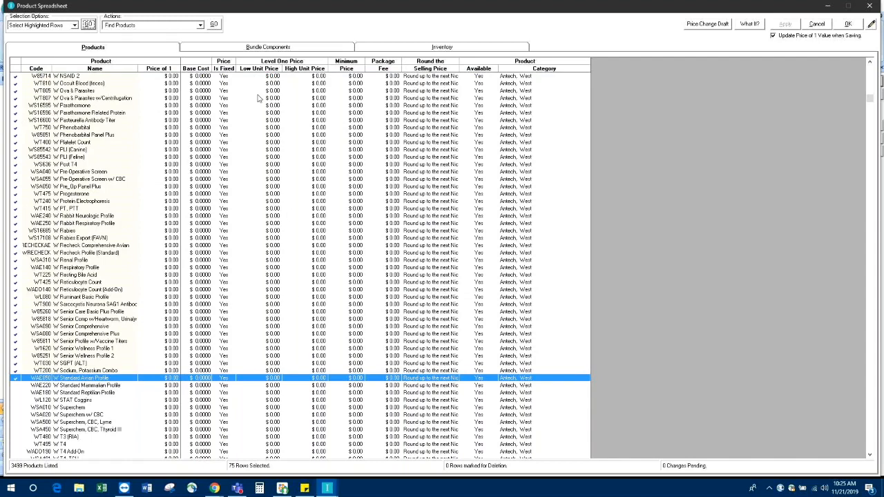
# Step: Check the selected rows, then individually add W T4 and W Thyroid Profile 5 to the selection
pyautogui.scroll(5, 301, 294)
pyautogui.scroll(13, 301, 293)
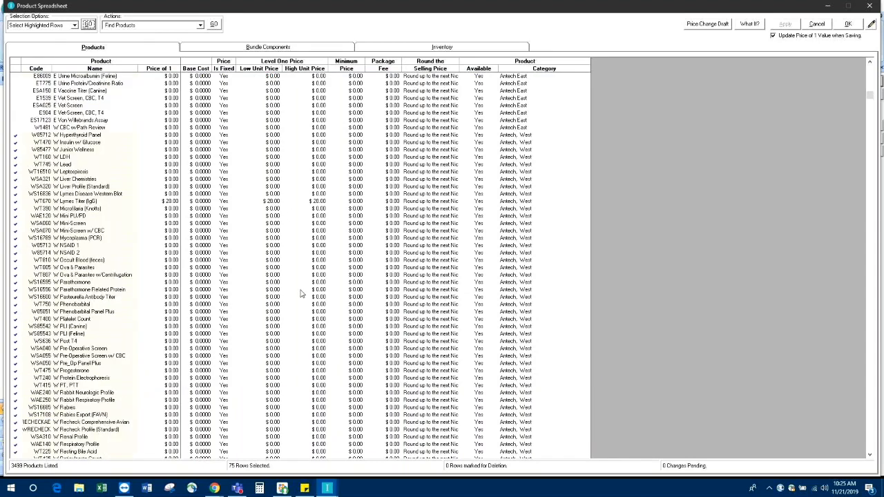
pyautogui.scroll(8, 301, 294)
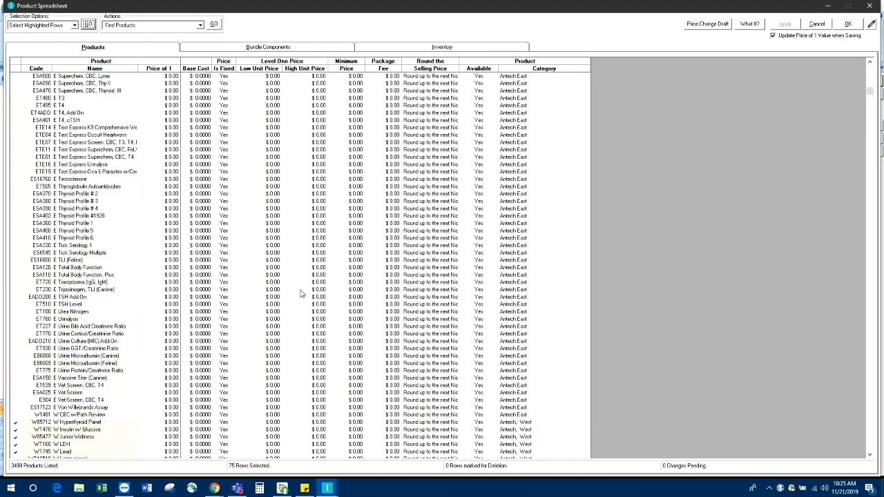
pyautogui.scroll(-18, 301, 293)
pyautogui.scroll(-13, 301, 293)
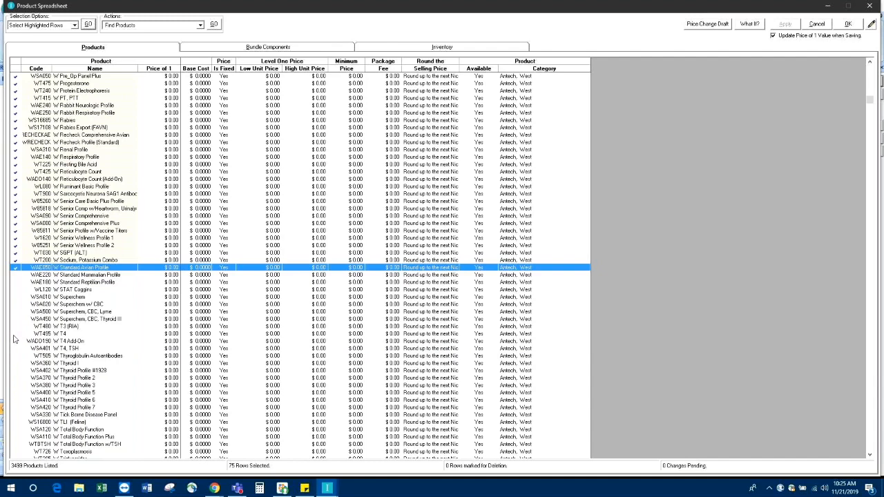
pyautogui.click(14, 334)
pyautogui.click(13, 394)
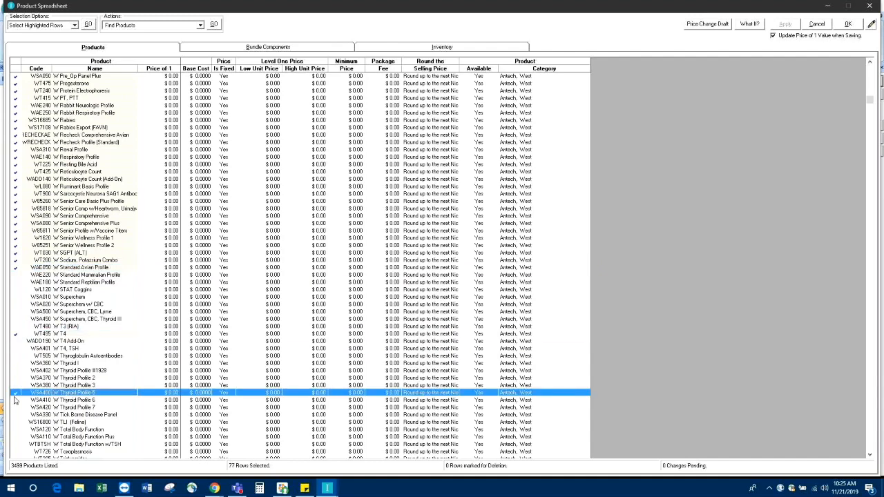
pyautogui.moveTo(491, 181); pyautogui.dragTo(489, 287)
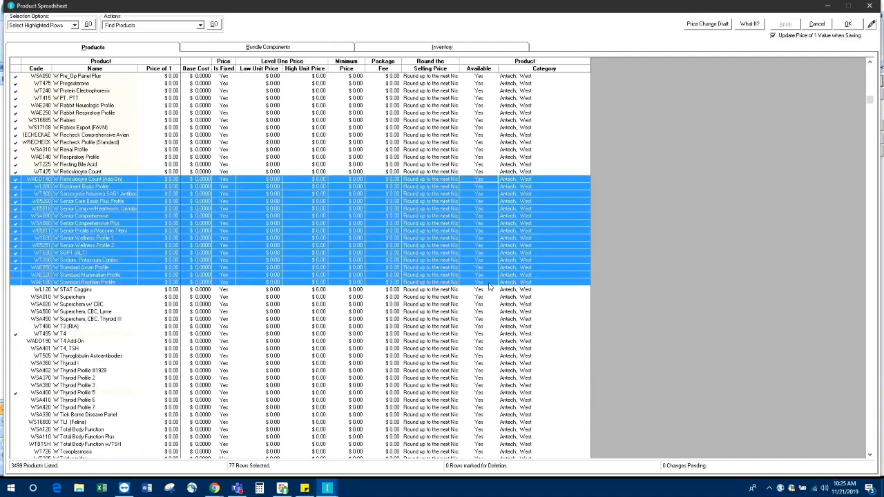
pyautogui.click(461, 247)
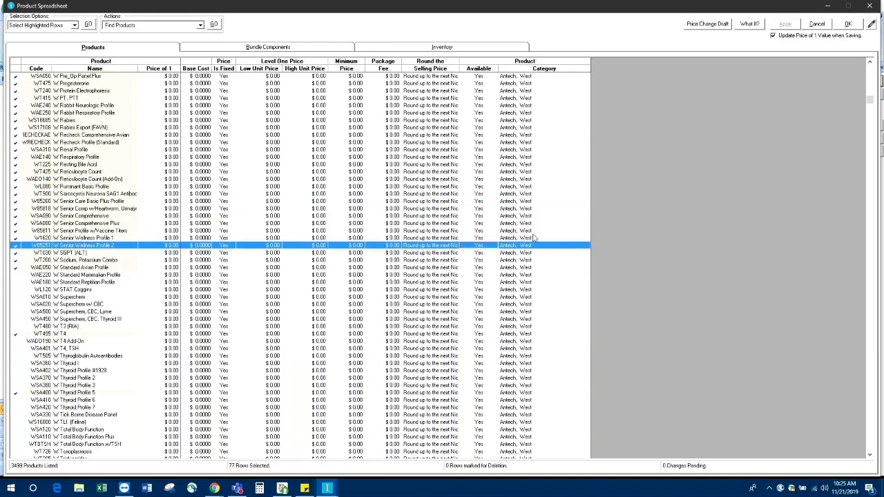
# Step: Start the Change Dollar Amounts action for the selected products and choose the Level 1 Low Price and Level 1 High Price columns
pyautogui.moveTo(871, 100); pyautogui.dragTo(879, 67)
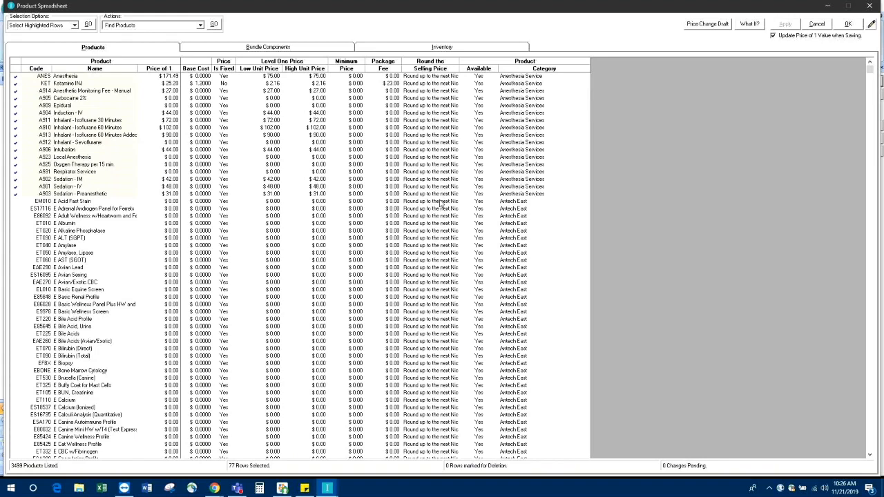
pyautogui.click(136, 28)
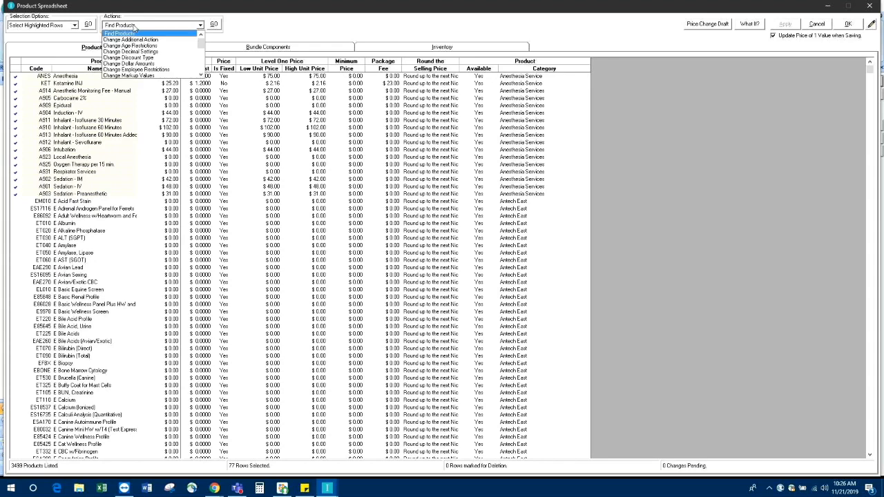
pyautogui.click(146, 63)
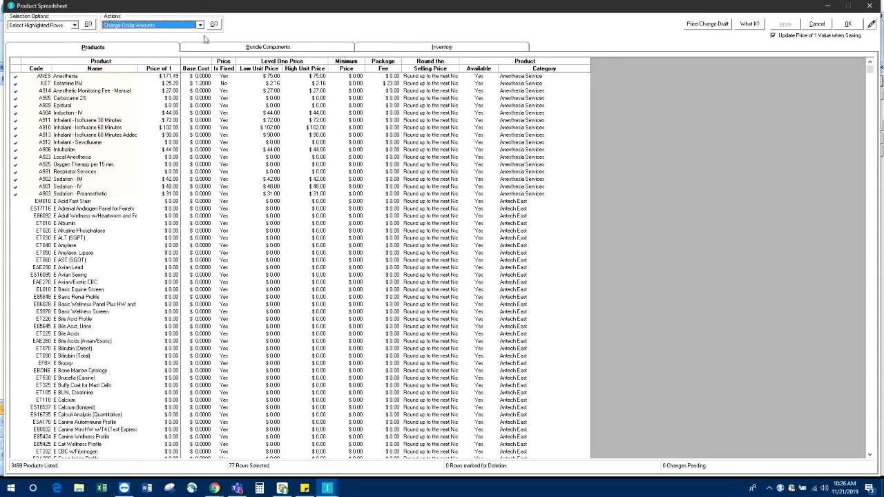
pyautogui.click(214, 25)
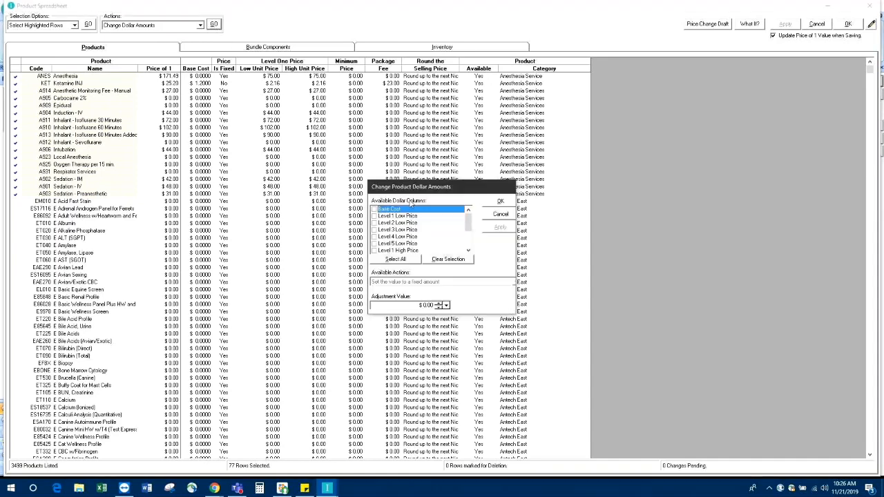
pyautogui.moveTo(440, 183); pyautogui.dragTo(420, 119)
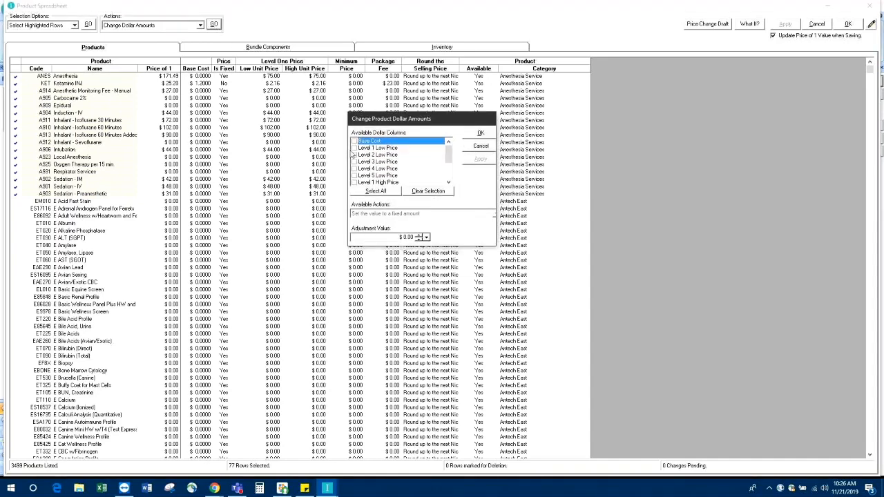
pyautogui.click(354, 148)
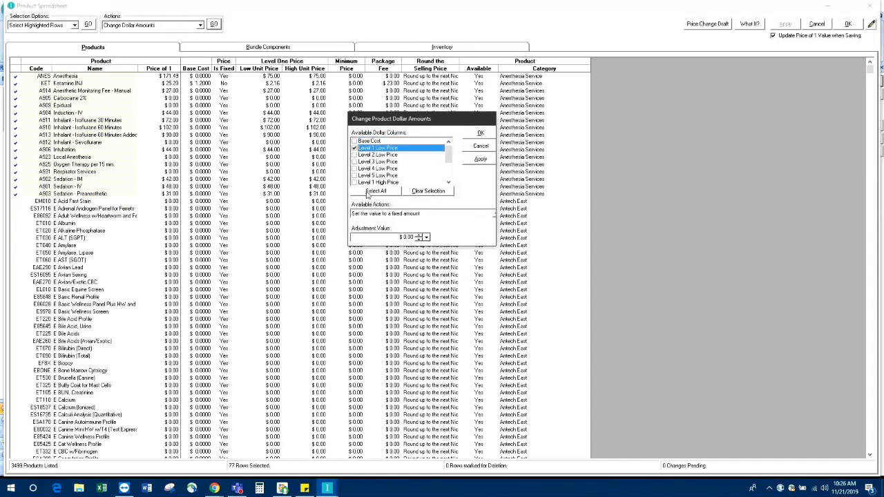
pyautogui.click(354, 183)
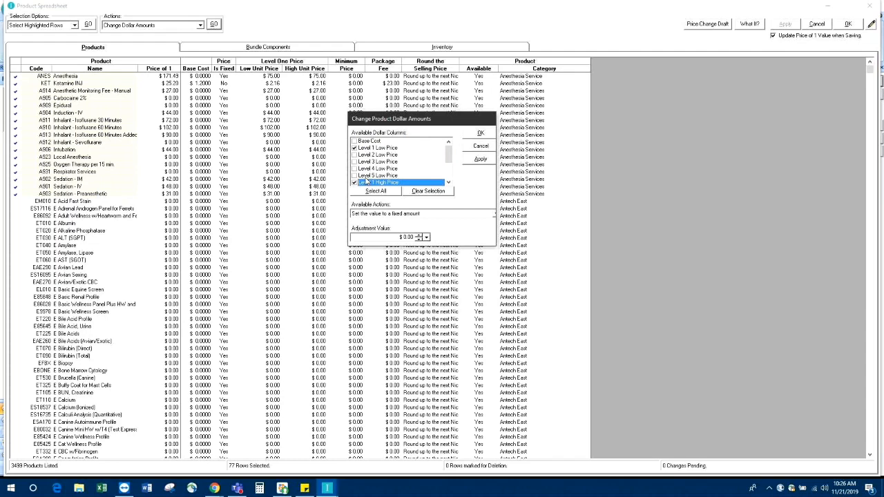
pyautogui.click(354, 183)
pyautogui.click(354, 183)
# Step: Multiply the existing values in the chosen price columns by 1.03, apply the change and close the dollar amounts dialog
pyautogui.click(493, 215)
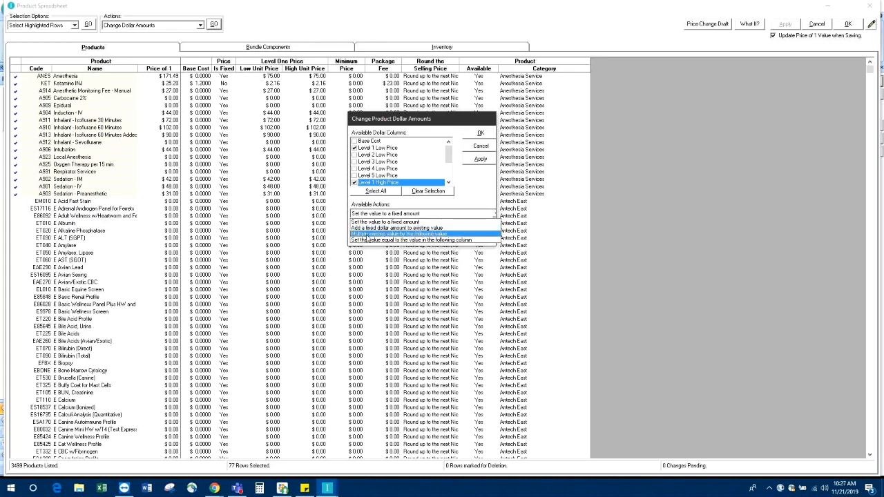
pyautogui.click(450, 235)
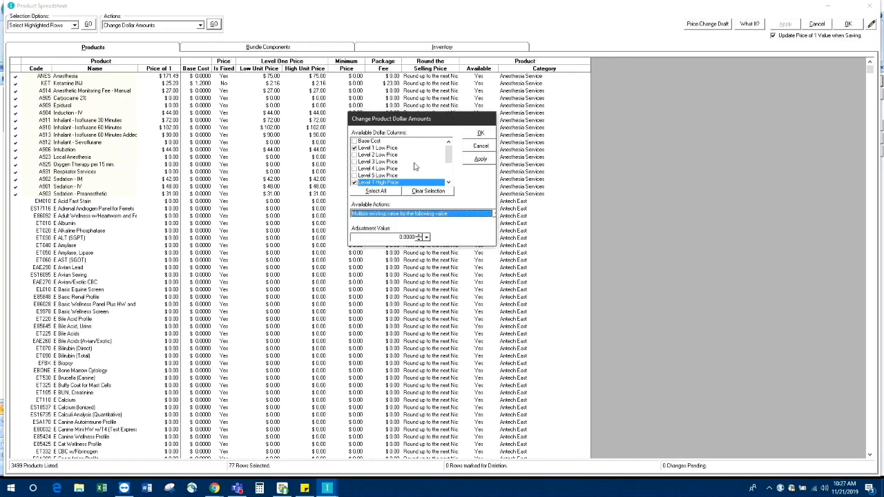
pyautogui.doubleClick(406, 237)
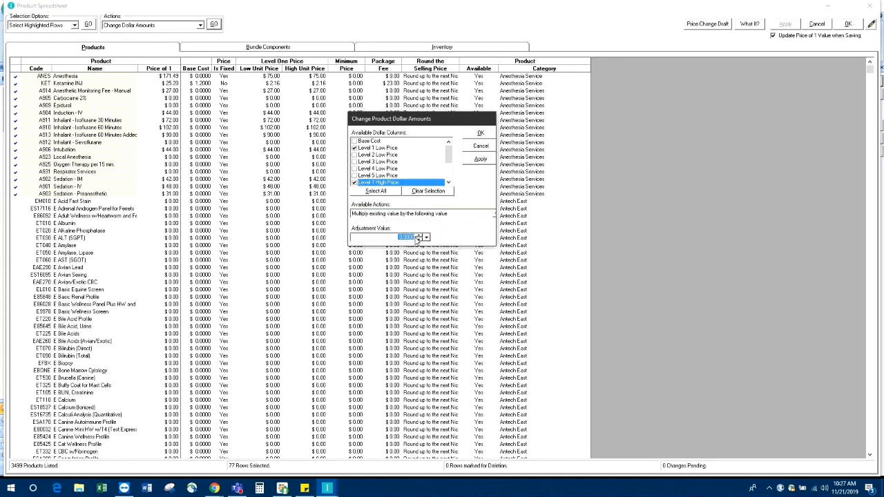
pyautogui.write('1')
pyautogui.moveTo(397, 237); pyautogui.dragTo(425, 232)
pyautogui.click(392, 238)
pyautogui.click(479, 158)
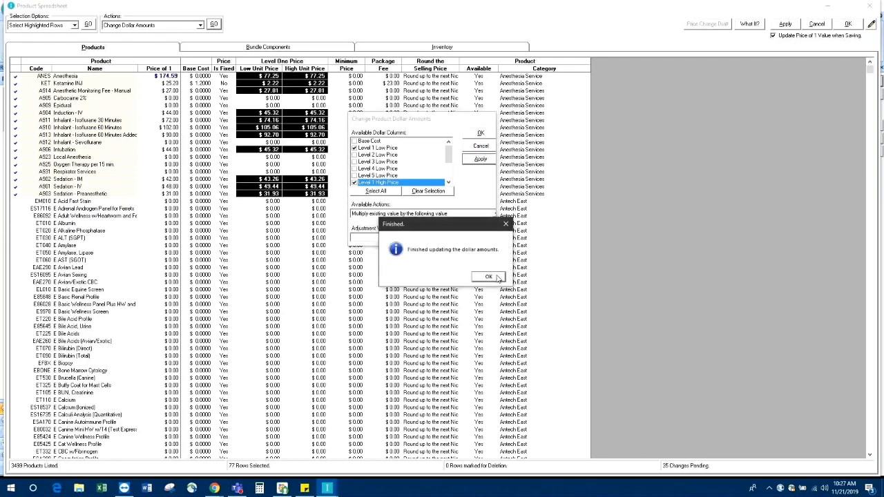
pyautogui.click(488, 277)
pyautogui.click(481, 134)
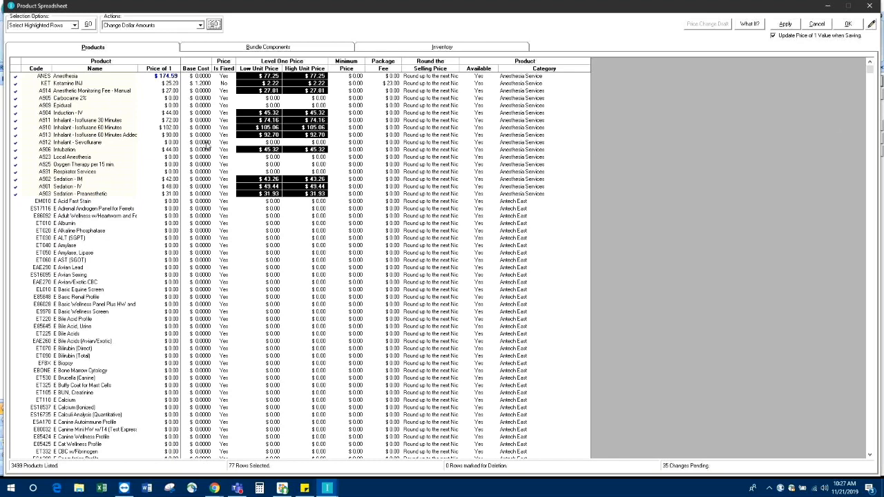
# Step: Compare the pending Level One low and high prices with the Price of 1 values across the selected Anesthesia and Antech, West rows
pyautogui.click(169, 114)
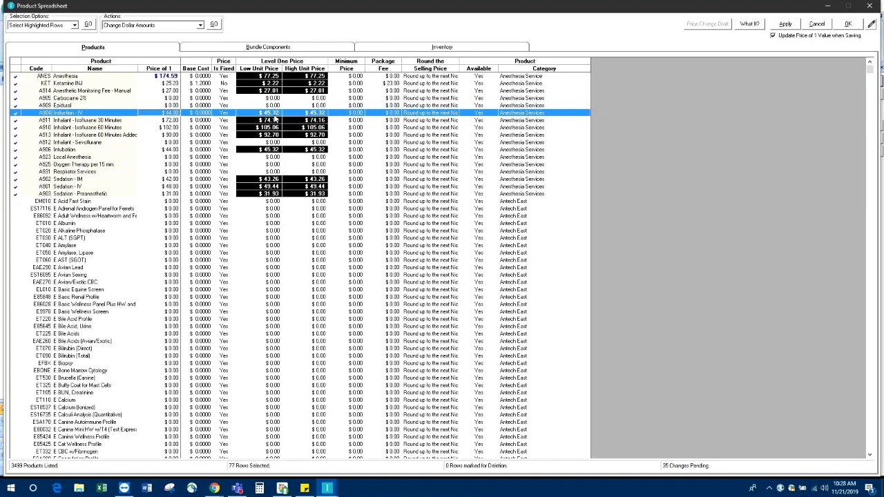
pyautogui.click(211, 122)
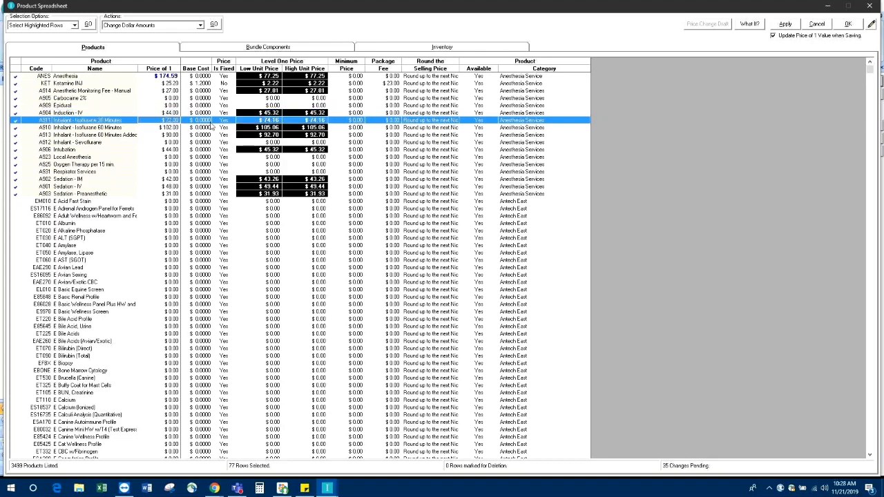
pyautogui.click(175, 188)
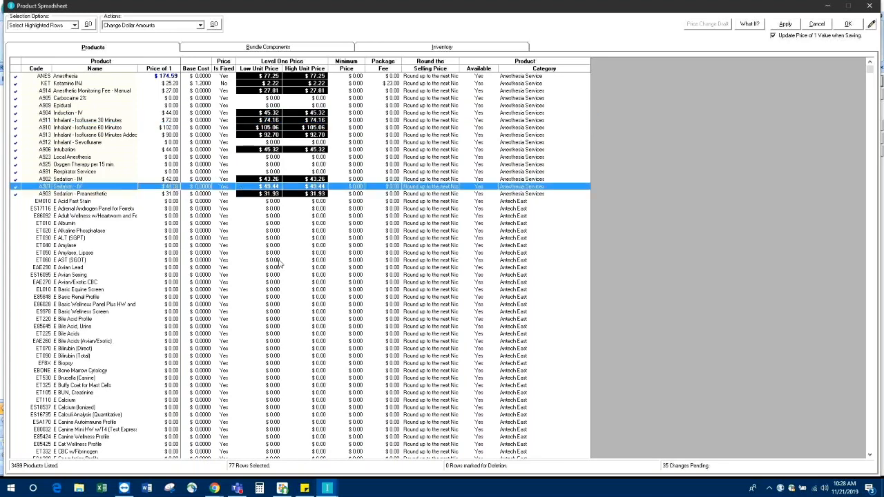
pyautogui.scroll(-20, 279, 408)
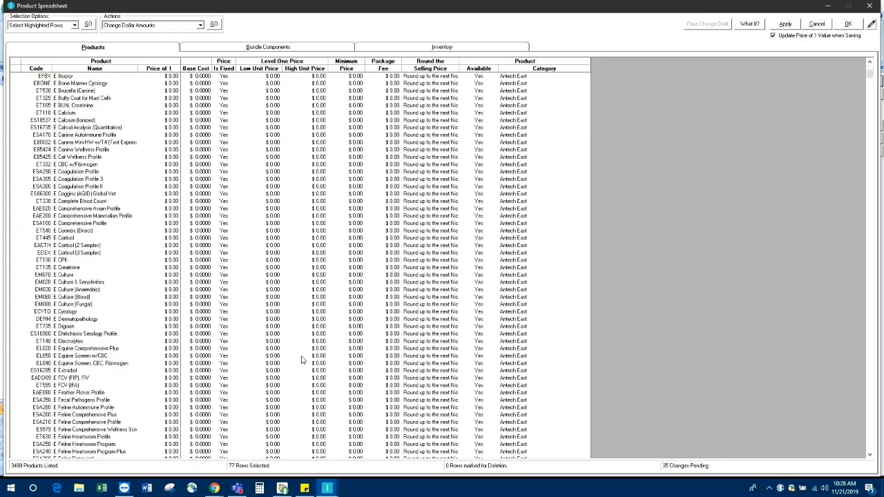
pyautogui.scroll(-20, 302, 359)
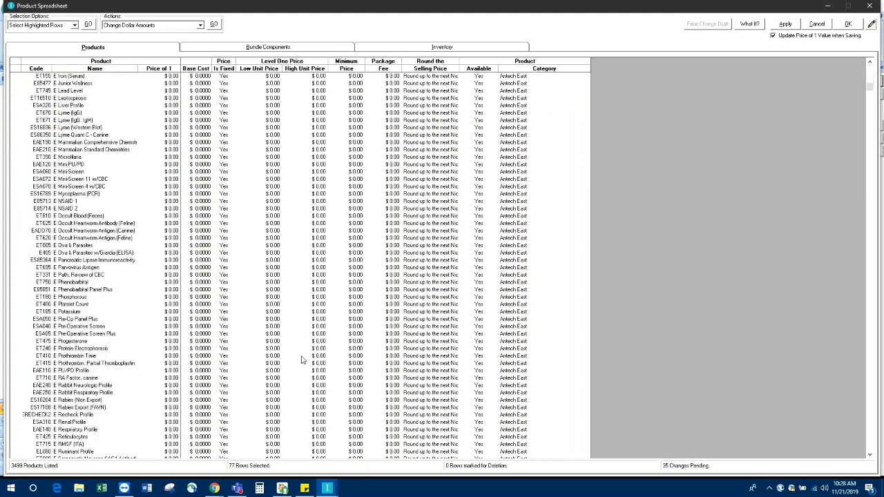
pyautogui.moveTo(869, 88); pyautogui.dragTo(871, 66)
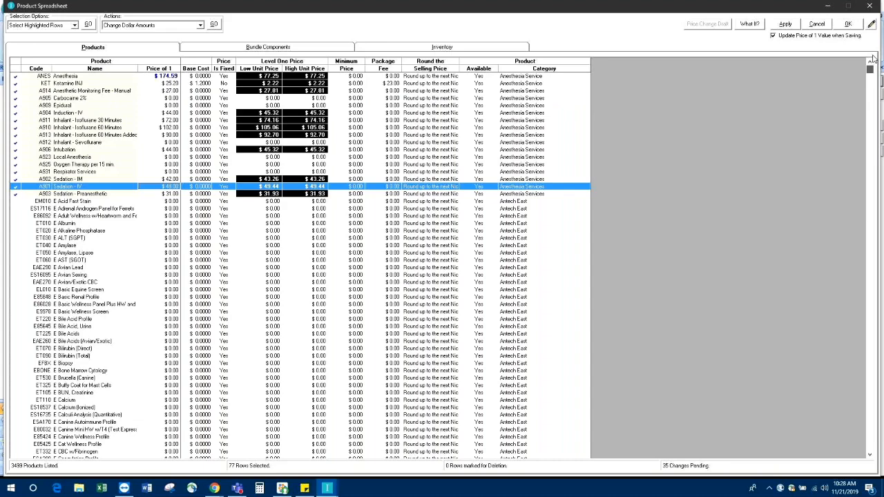
pyautogui.moveTo(870, 68); pyautogui.dragTo(871, 96)
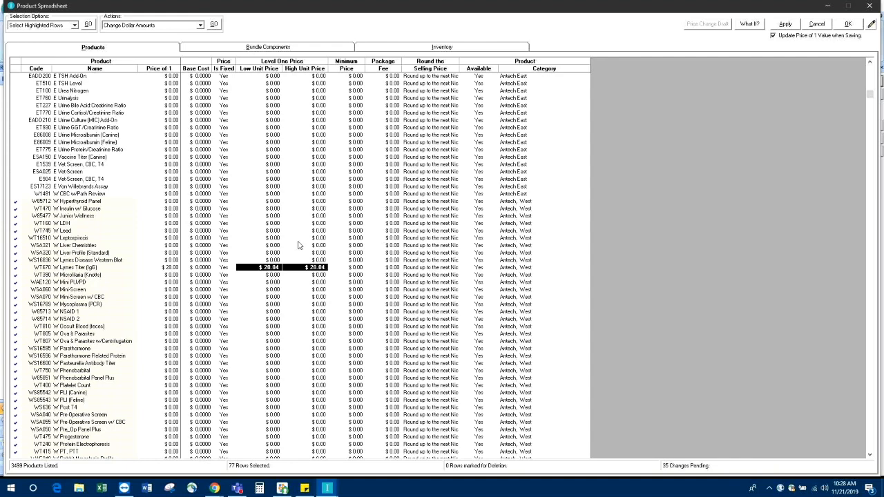
pyautogui.scroll(18, 298, 245)
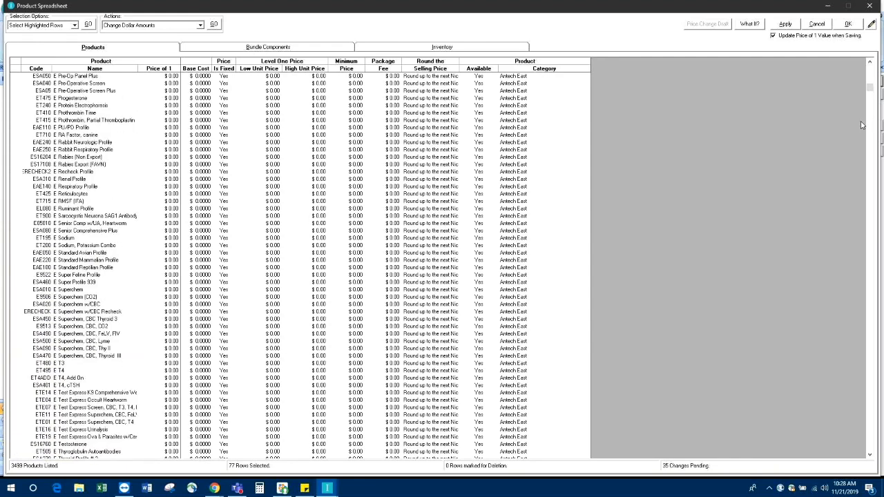
pyautogui.moveTo(869, 88); pyautogui.dragTo(868, 66)
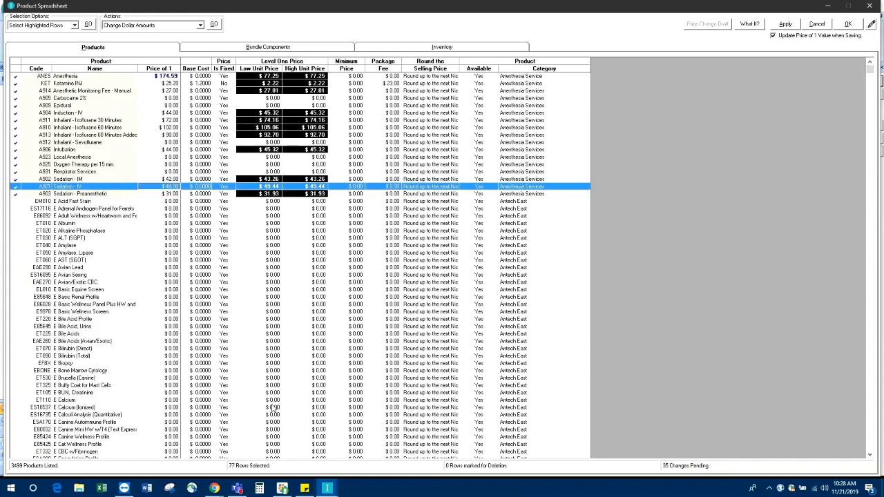
# Step: Close the Product Spreadsheet without saving the pending price changes, keeping Update Price of 1 Value when Saving enabled
pyautogui.click(787, 25)
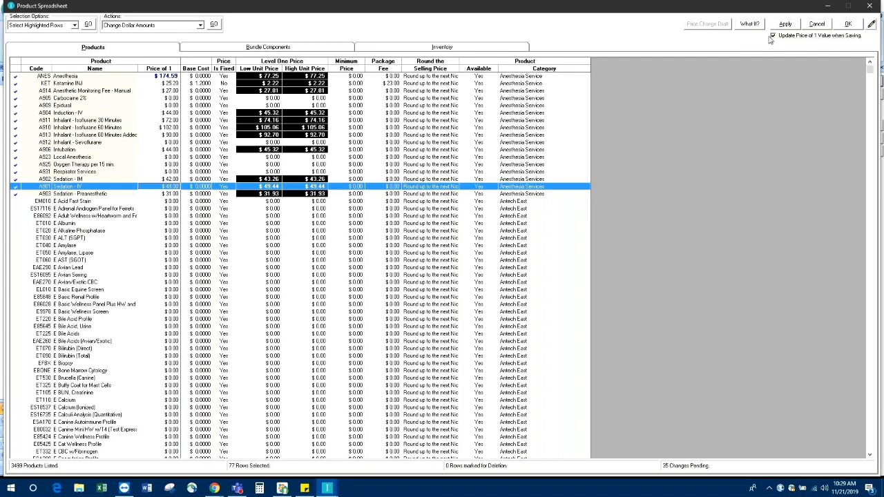
pyautogui.click(773, 36)
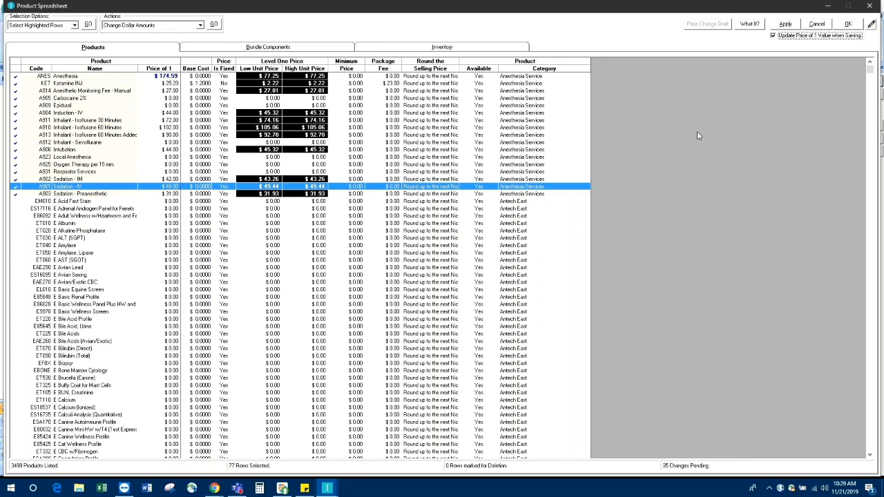
pyautogui.click(818, 25)
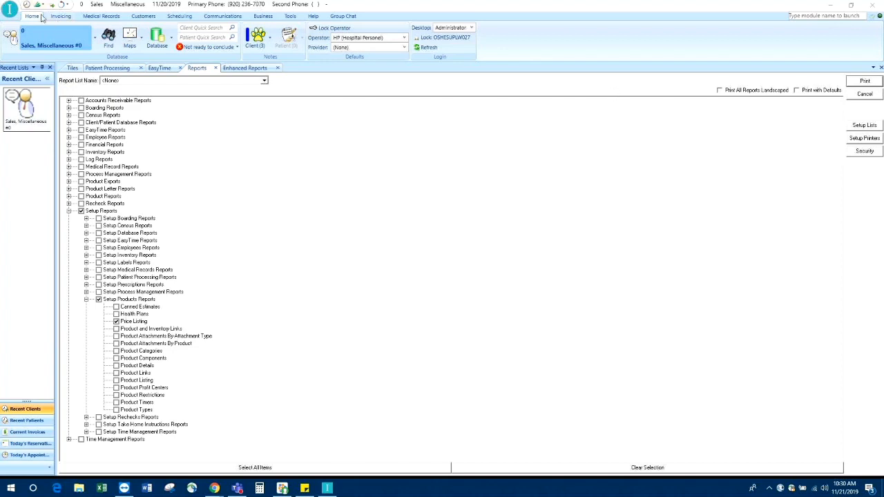
# Step: Open the Estimate Options setup and review the canned estimates listed for price recalculation, leaving the list without recalculating
pyautogui.click(10, 12)
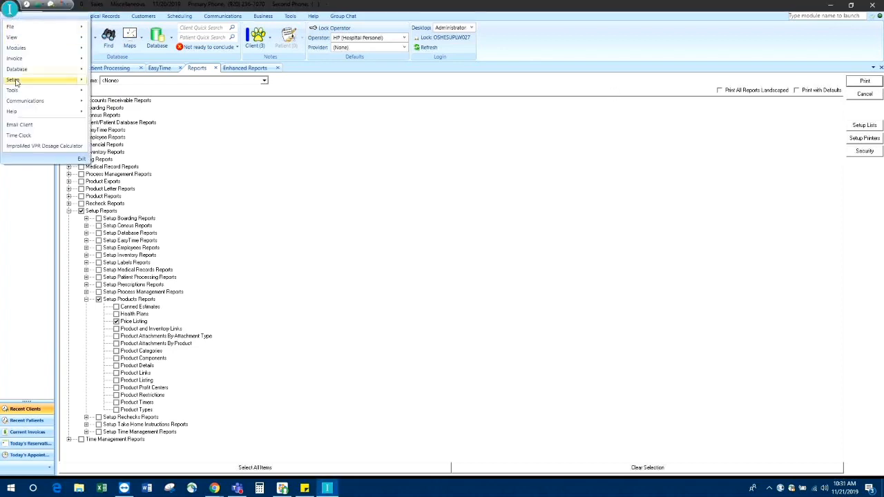
pyautogui.moveTo(16, 82)
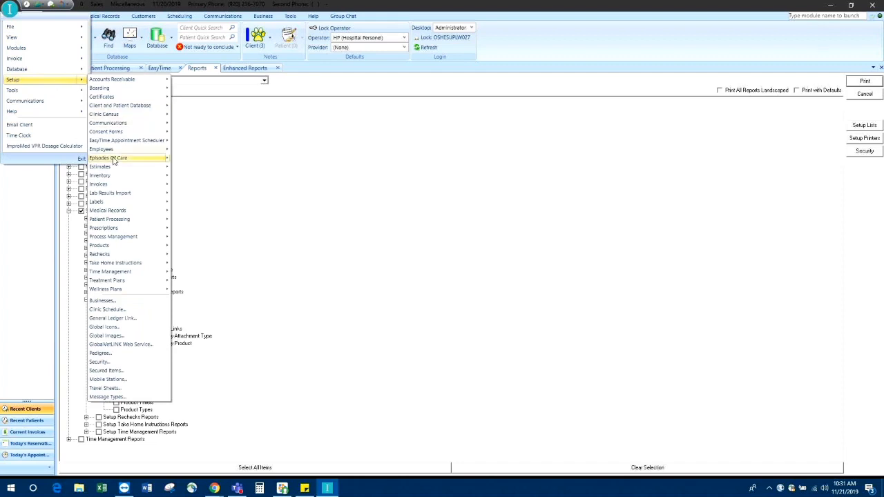
pyautogui.moveTo(151, 167)
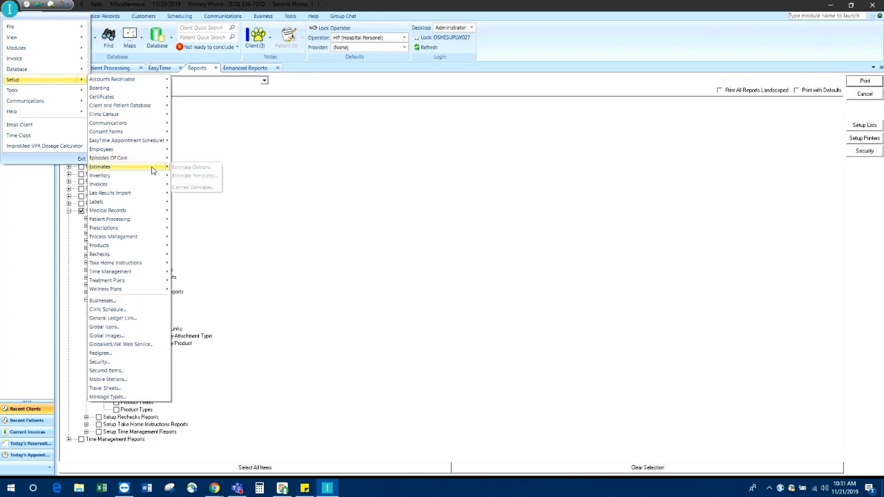
pyautogui.click(205, 168)
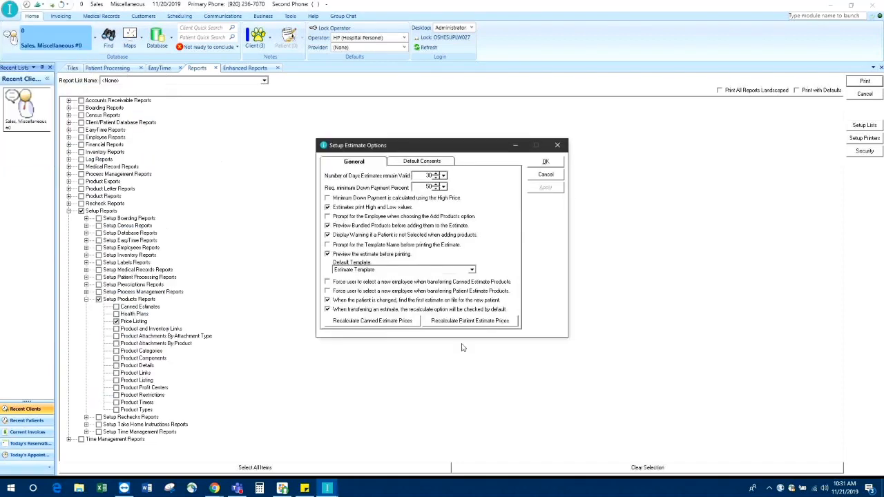
pyautogui.click(384, 323)
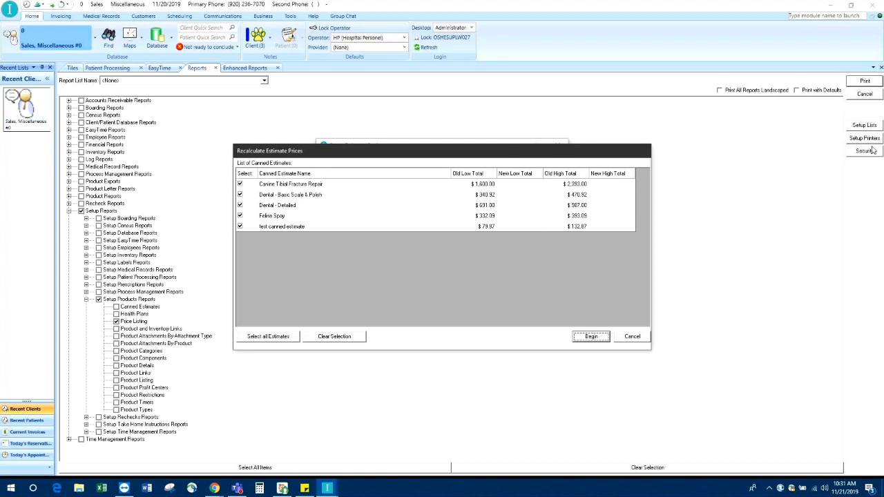
pyautogui.click(636, 338)
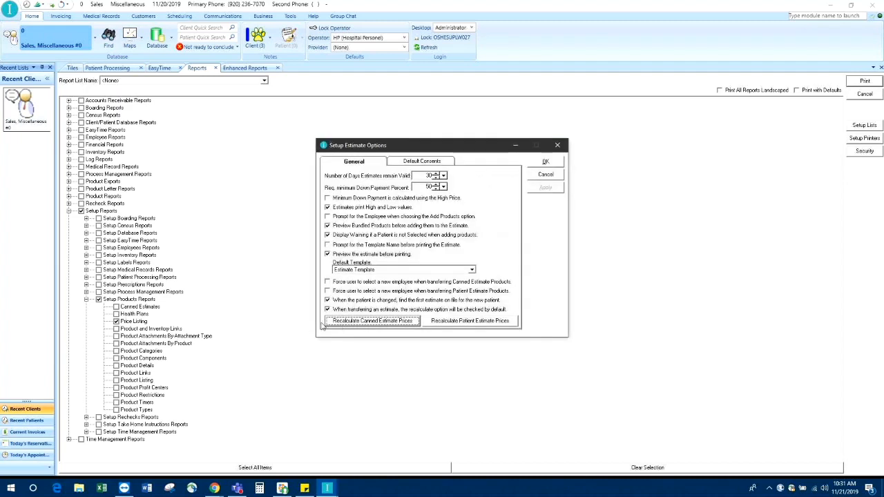